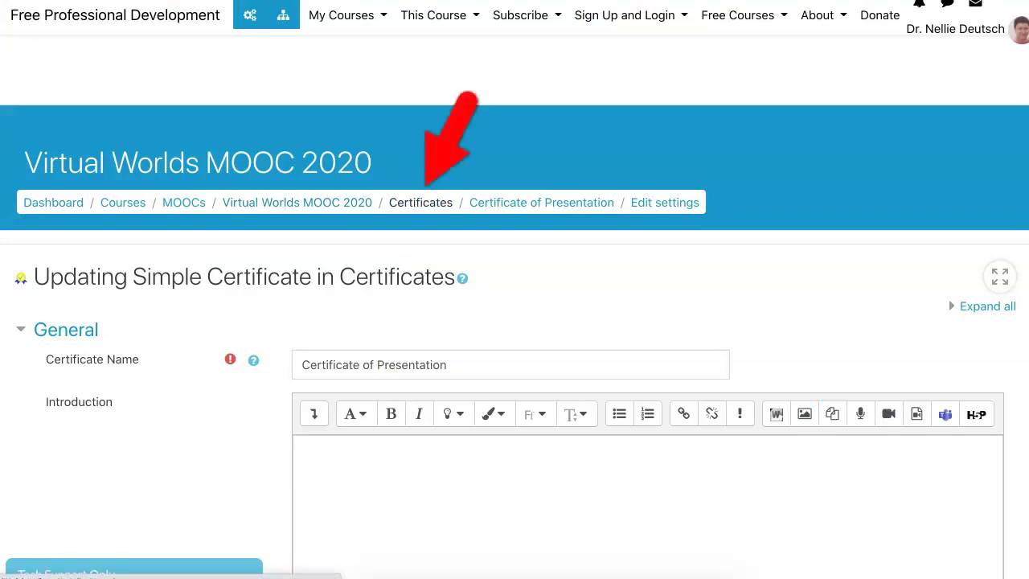
Step: Go to the course's Certificates section and review the access restrictions on the completion and presentation certificates
left_click(421, 202)
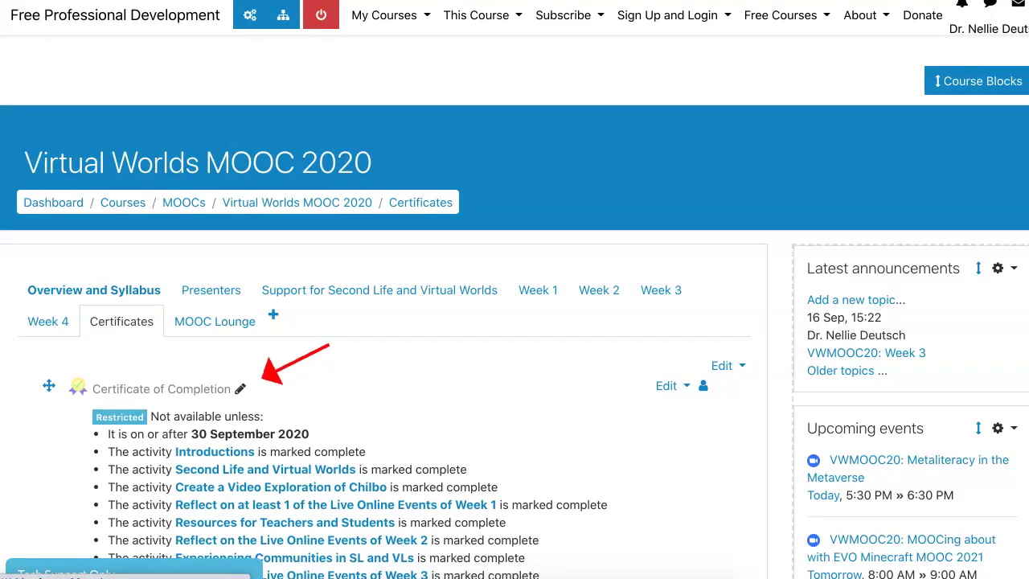
scroll(514, 306, "down", 3)
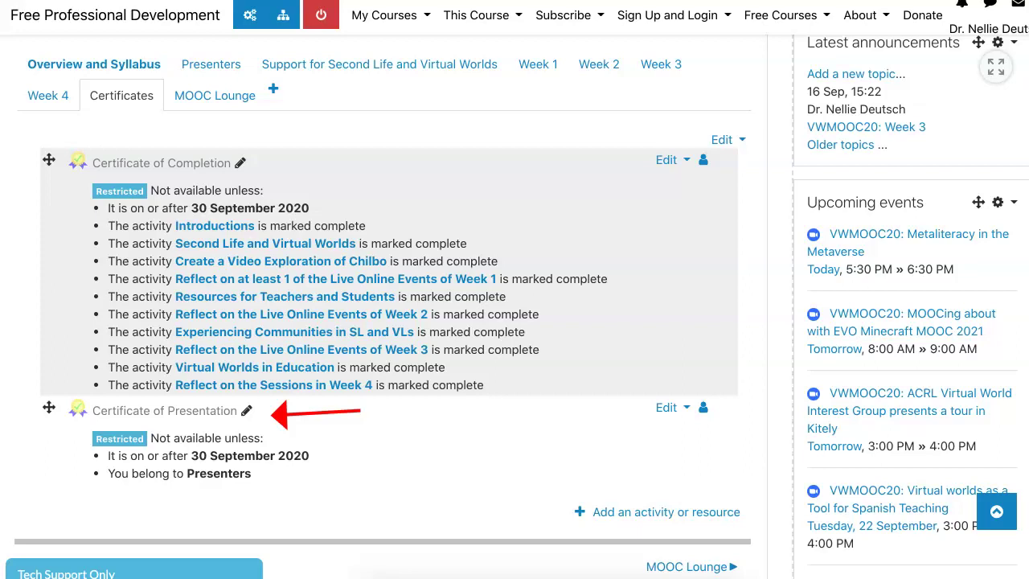
scroll(386, 306, "down", 3)
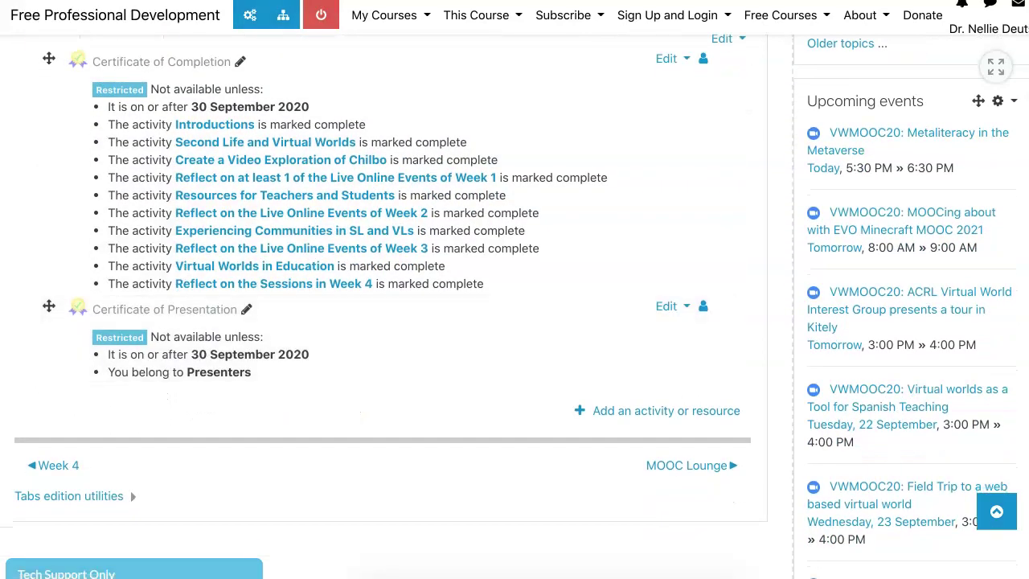
Step: Switch to the VWMOOC20Presenter 2.png image in Preview, examine the whole certificate design, and minimize its window
key("super+Tab")
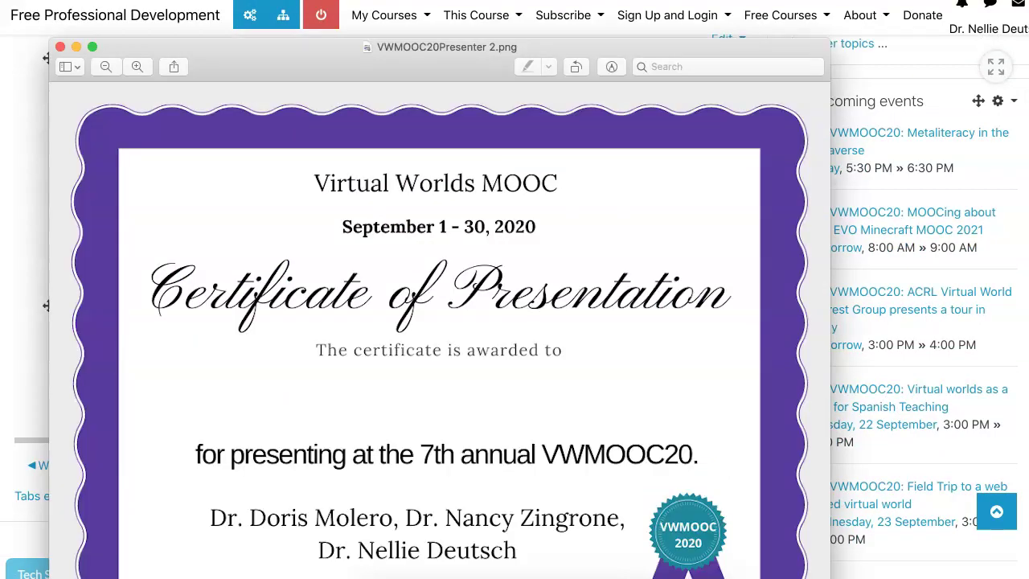
left_click_drag(402, 77, 473, 1)
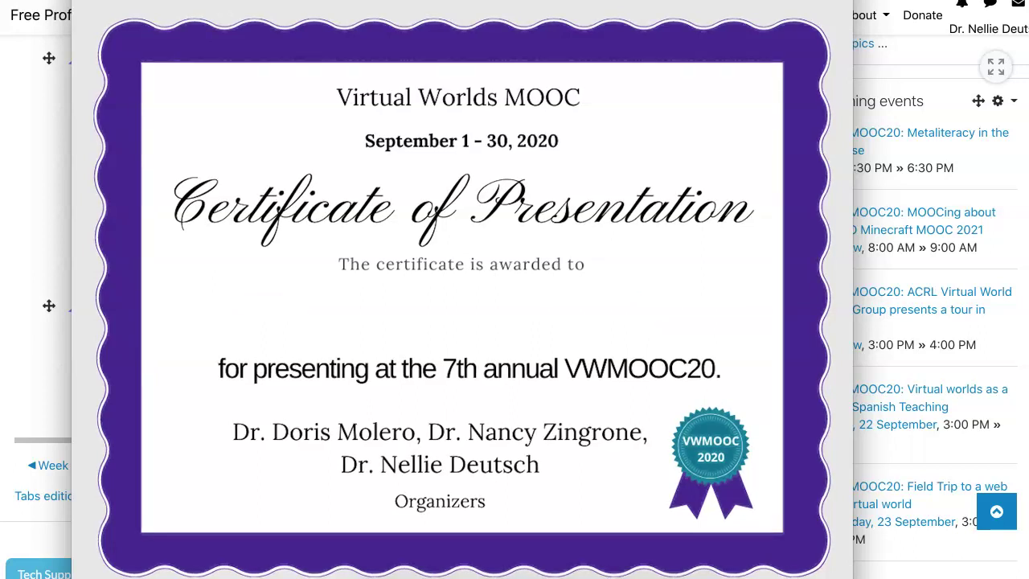
left_click_drag(462, 1, 587, 18)
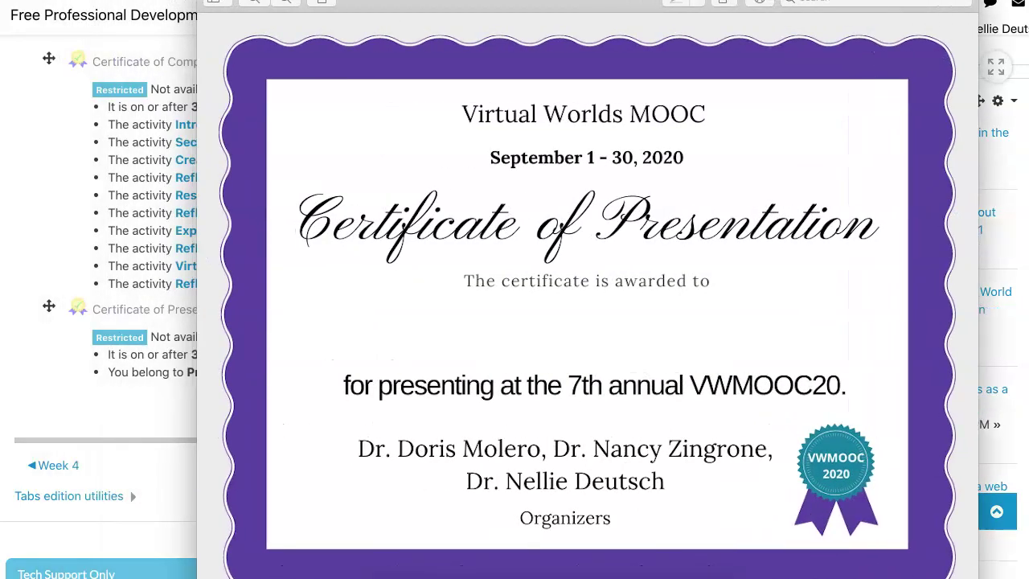
key("super+m")
Step: Open the Certificate of Presentation activity in the Certificates section and bring up its settings for editing
scroll(515, 322, "up", 4)
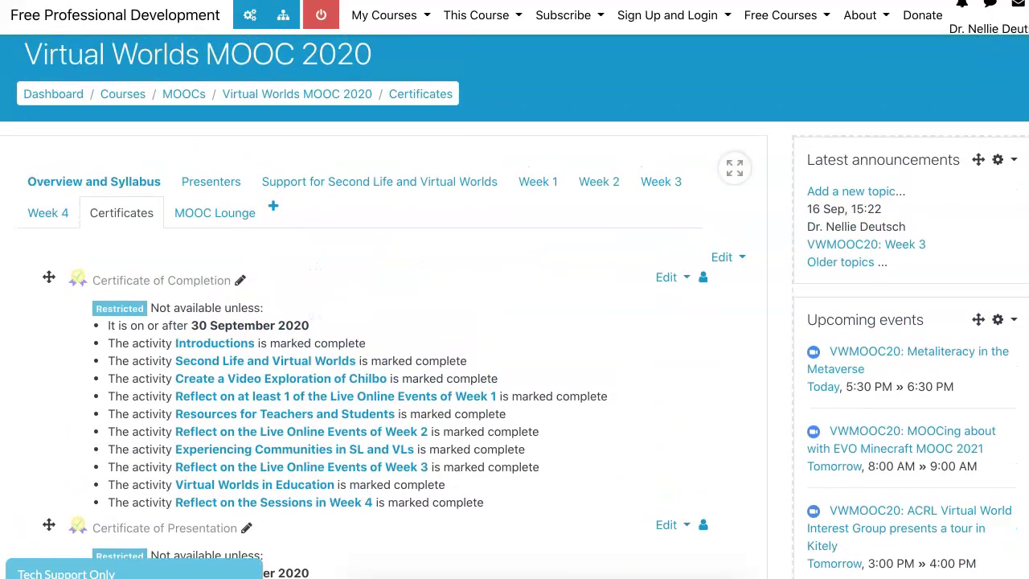
scroll(514, 302, "down", 5)
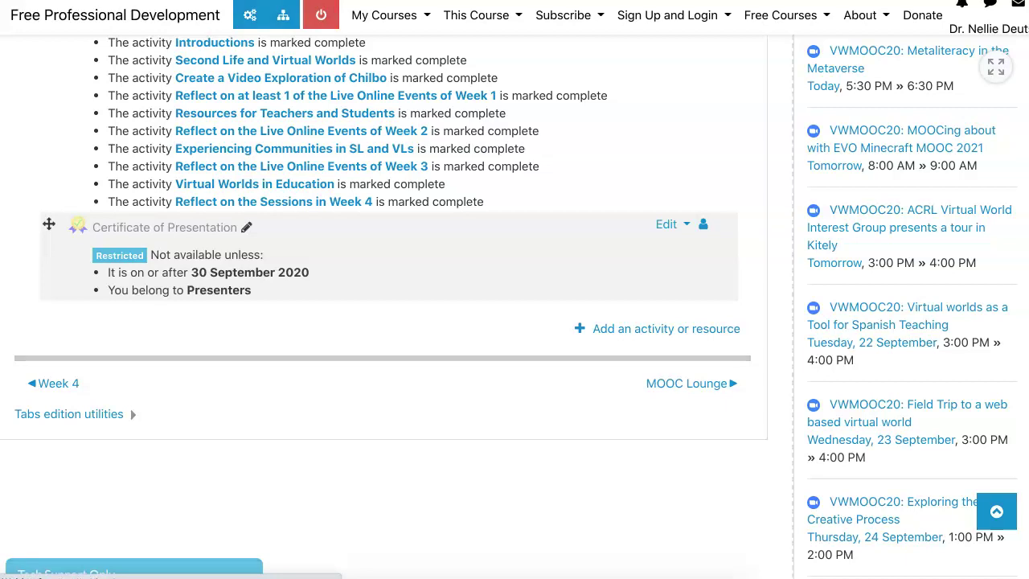
left_click(164, 227)
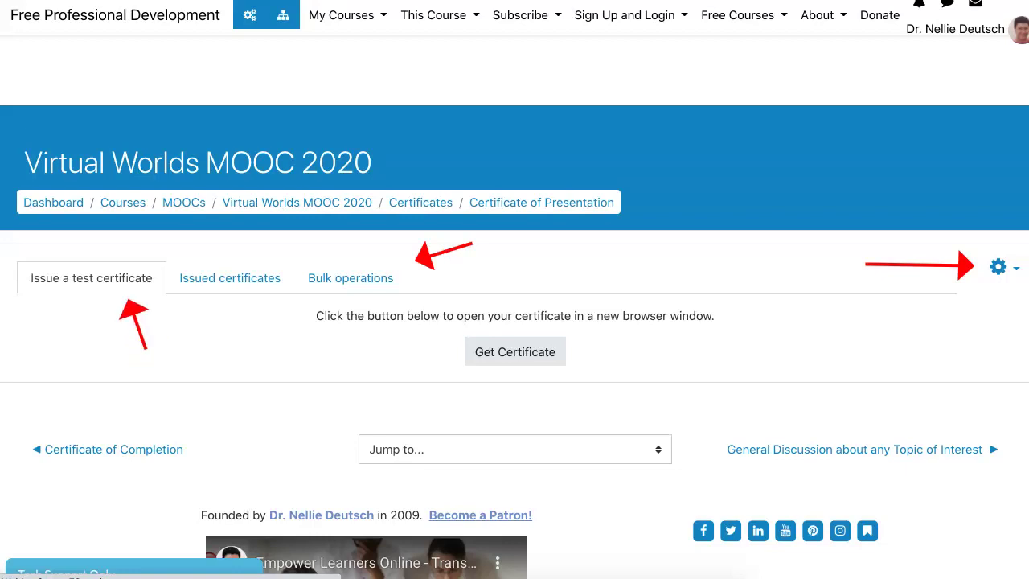
left_click(998, 267)
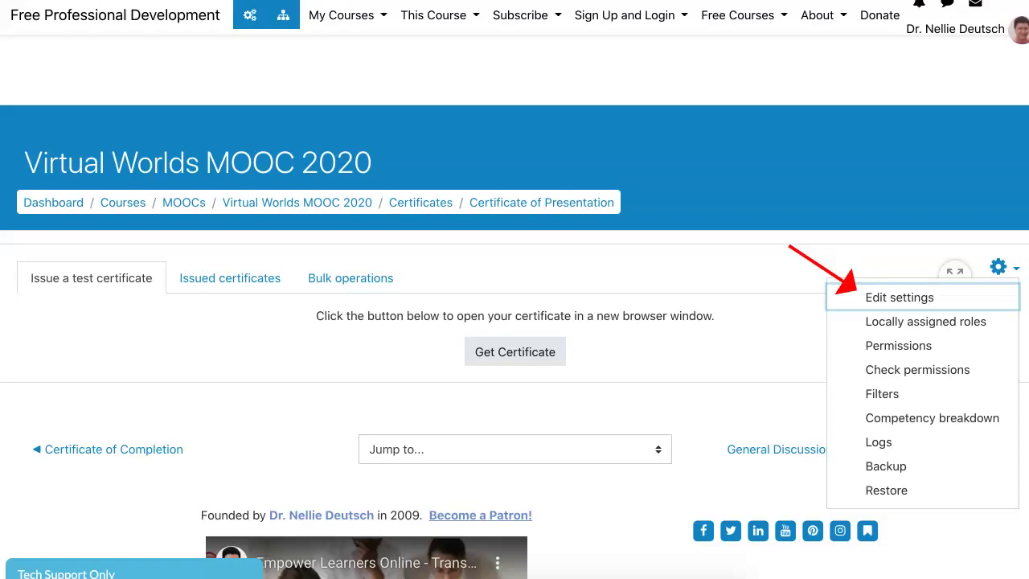
left_click(899, 296)
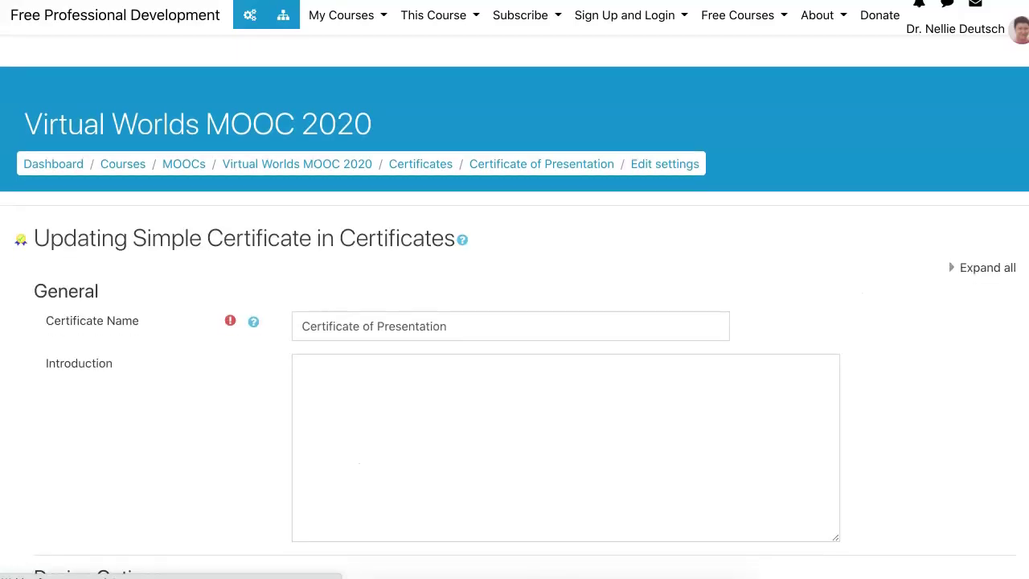
Step: Expand the Introduction editor's toolbar to show all of its formatting tools
scroll(515, 322, "down", 2)
scroll(514, 322, "down", 1)
scroll(515, 322, "up", 2)
scroll(515, 322, "up", 1)
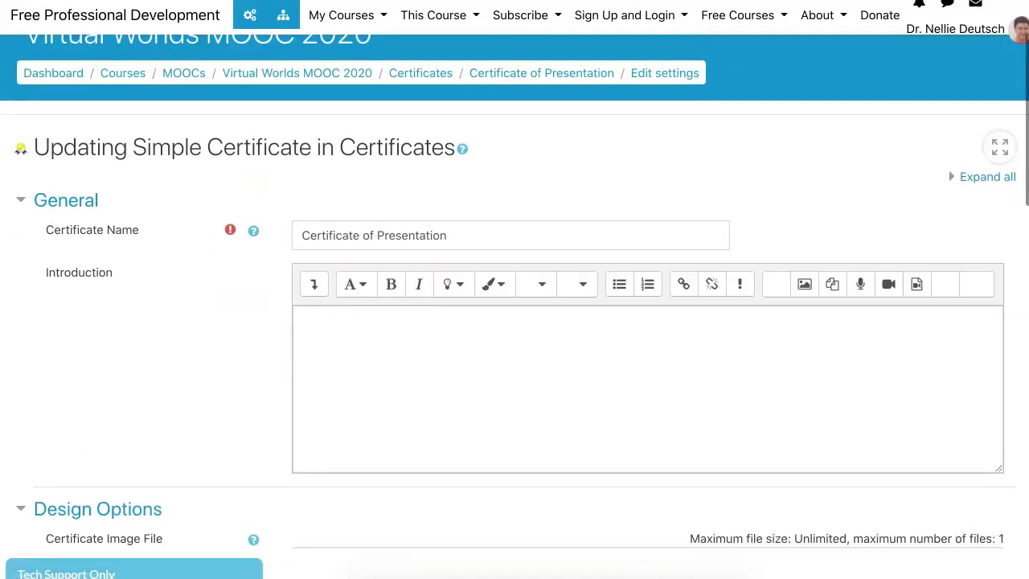
left_click(603, 266)
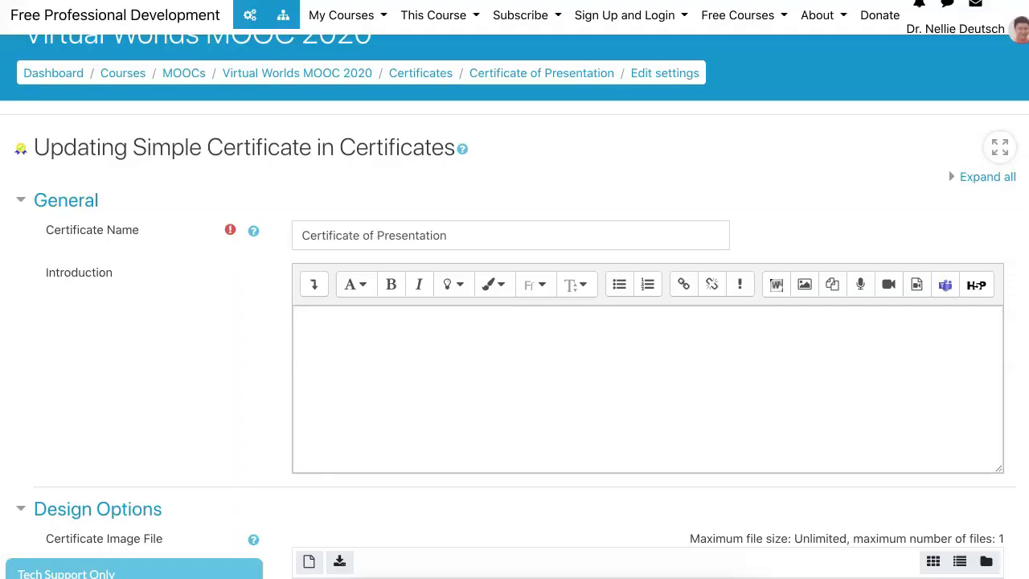
left_click(313, 283)
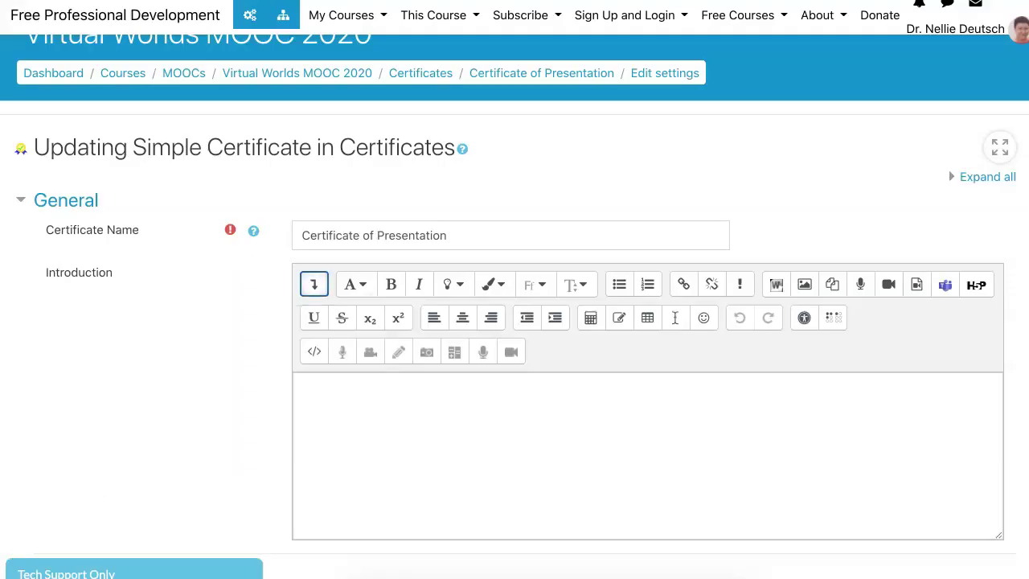
Step: Reveal the additional Design Options settings for certificate size and text position below the certificate text
scroll(515, 322, "down", 3)
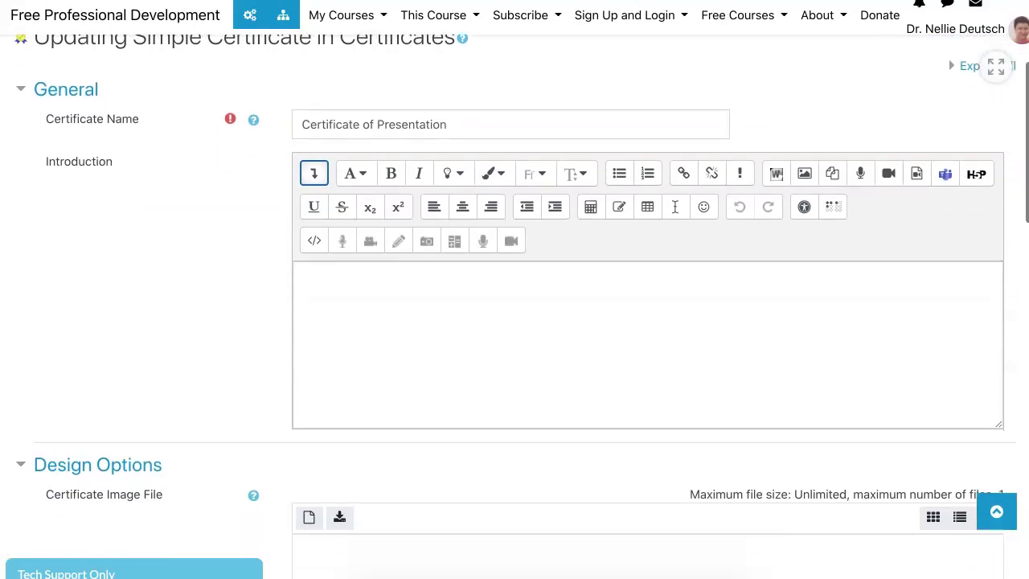
scroll(515, 322, "down", 2)
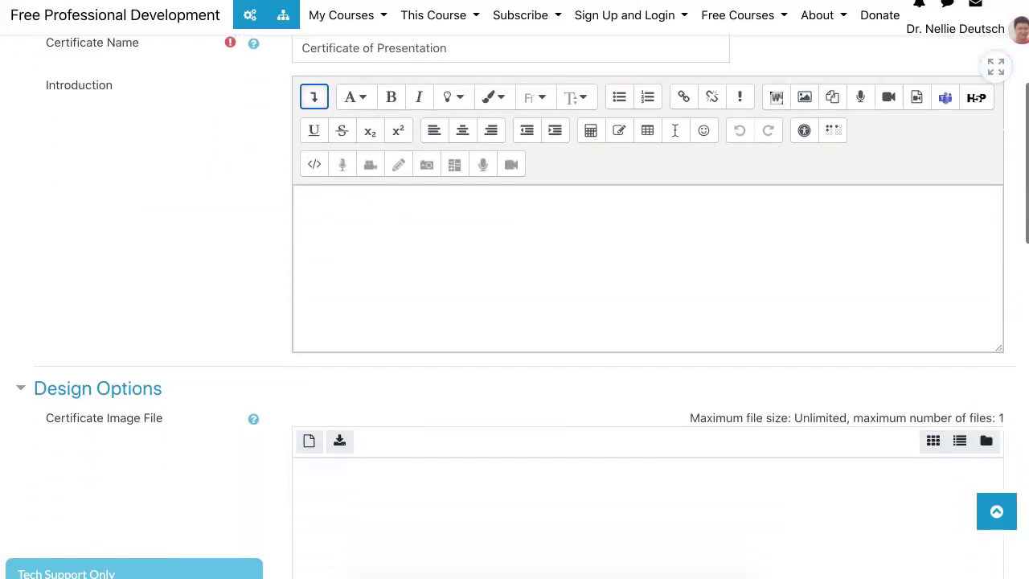
scroll(515, 322, "down", 2)
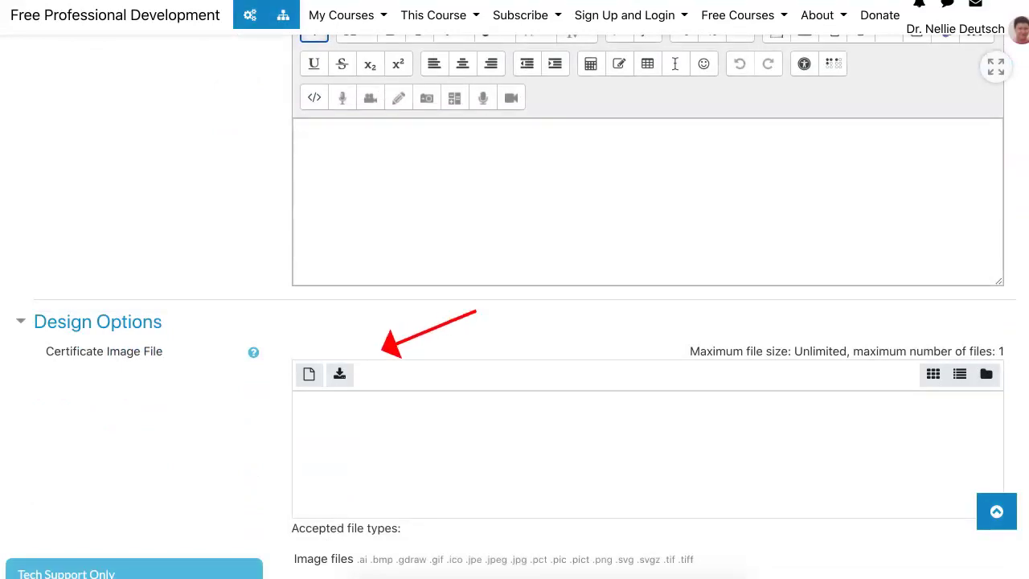
scroll(514, 322, "down", 5)
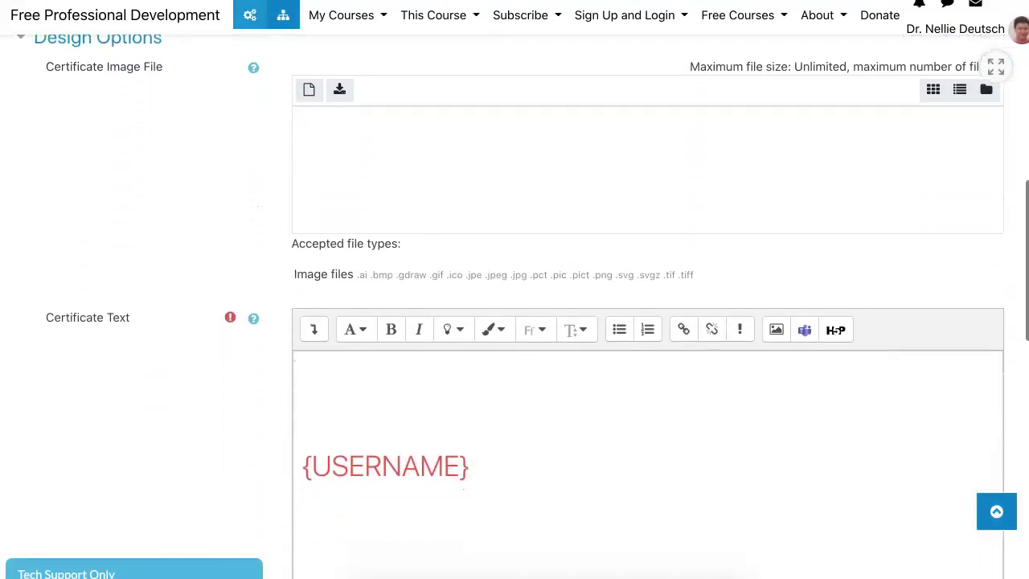
scroll(515, 321, "down", 1)
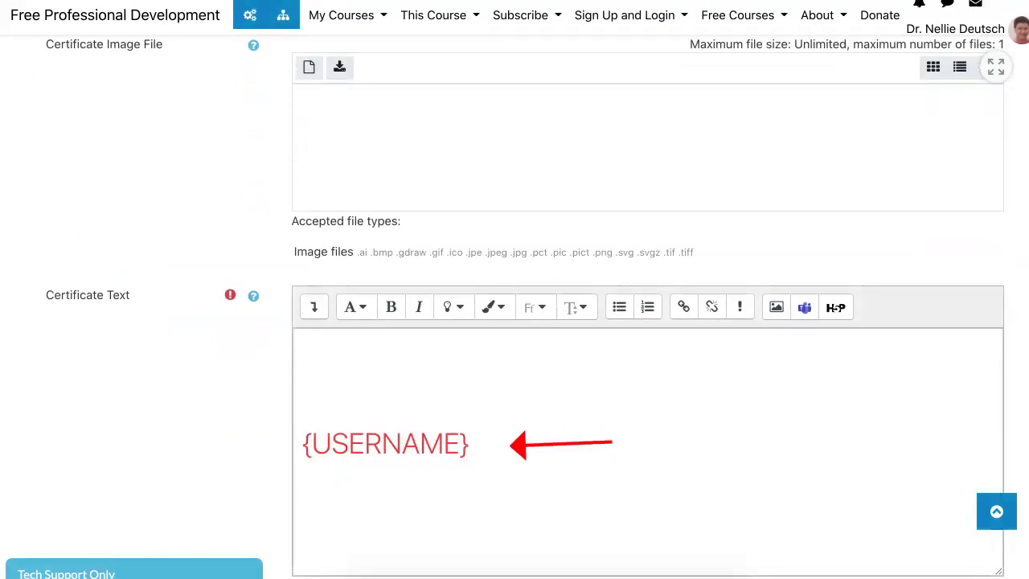
scroll(515, 321, "down", 5)
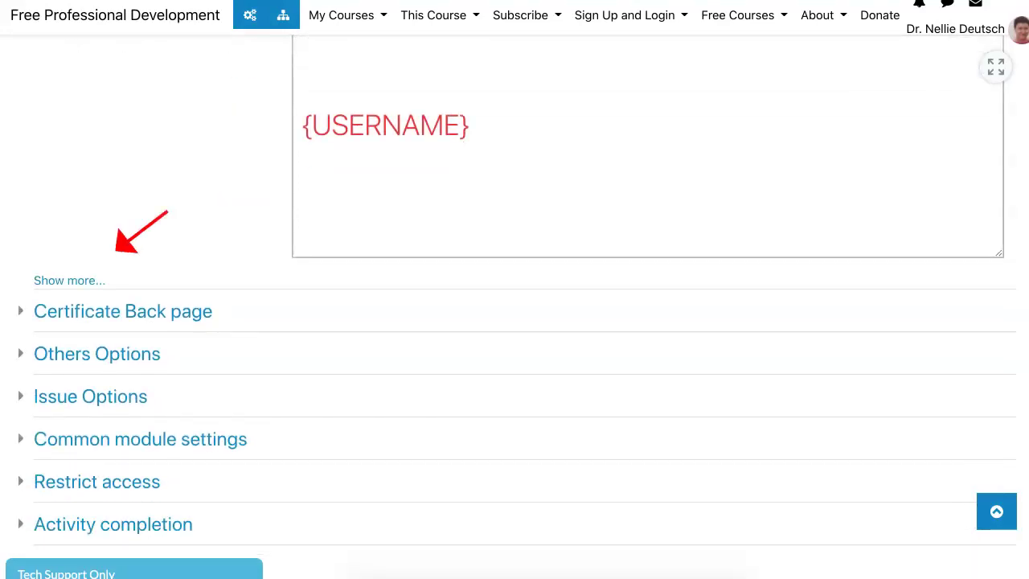
left_click(70, 280)
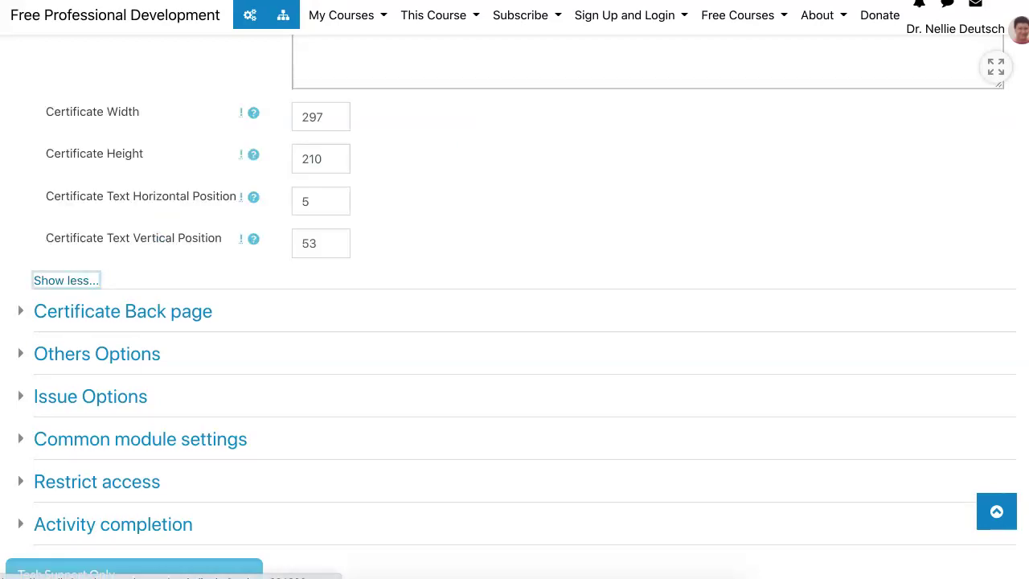
Step: Read the help for the Certificate Text field to see which variables it accepts, and close the help
scroll(514, 298, "up", 3)
scroll(515, 297, "down", 2)
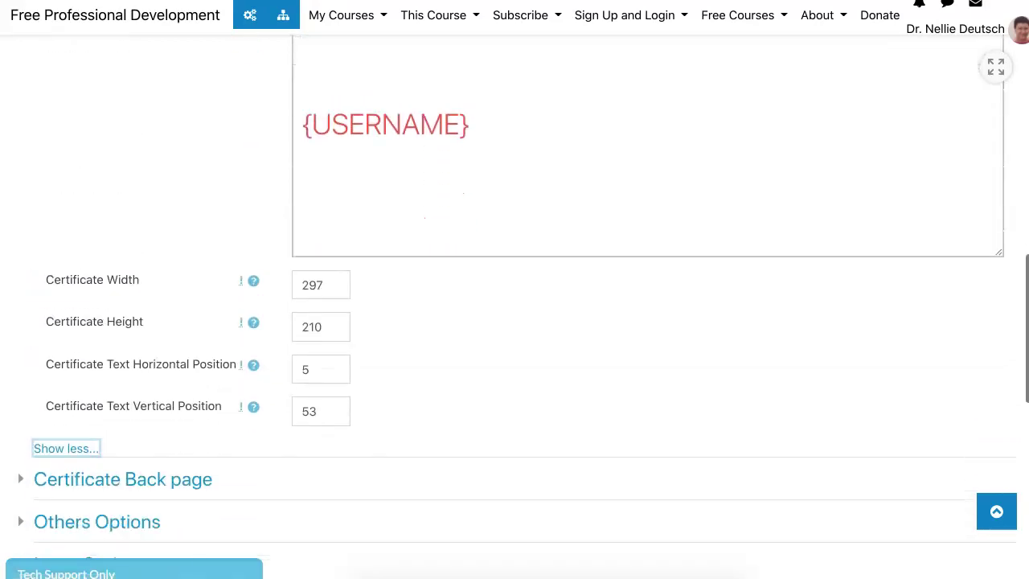
scroll(515, 297, "up", 5)
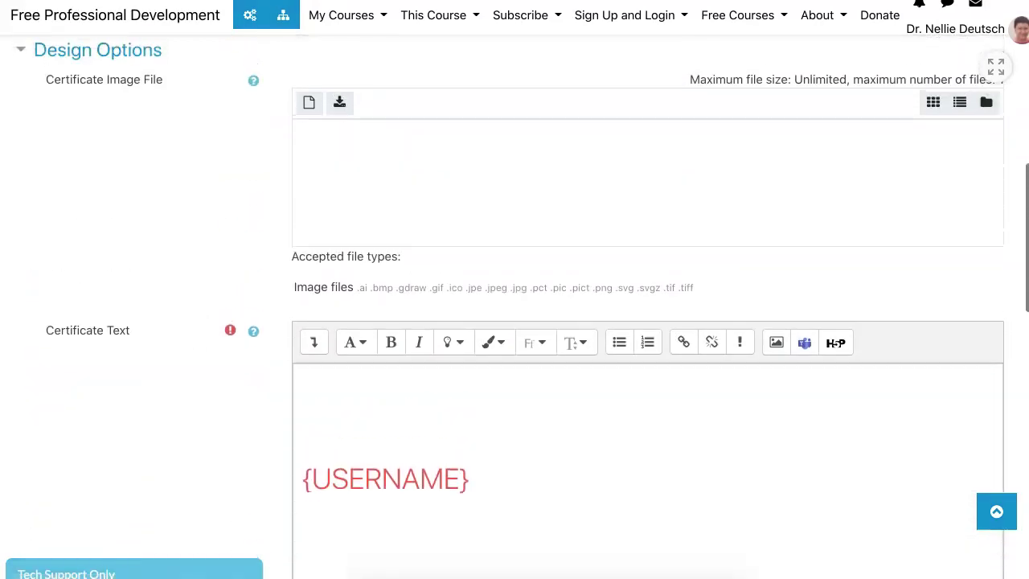
scroll(515, 305, "up", 3)
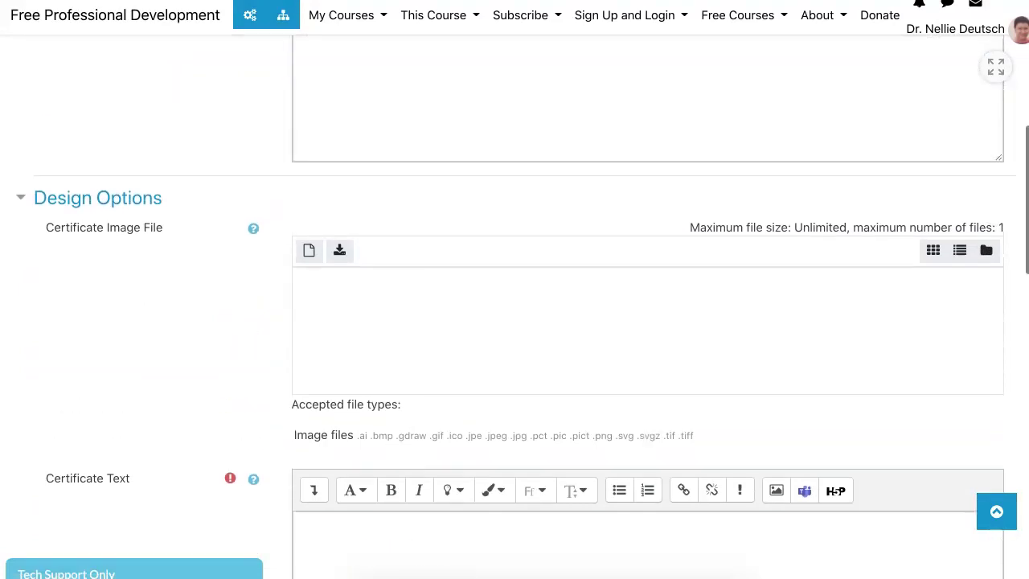
scroll(514, 305, "down", 5)
left_click(254, 122)
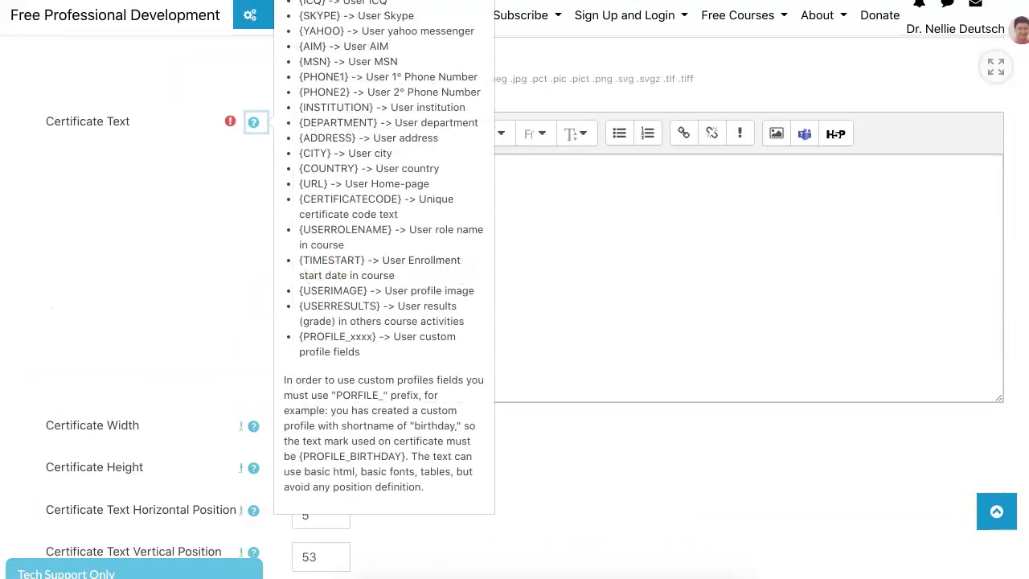
scroll(514, 305, "up", 3)
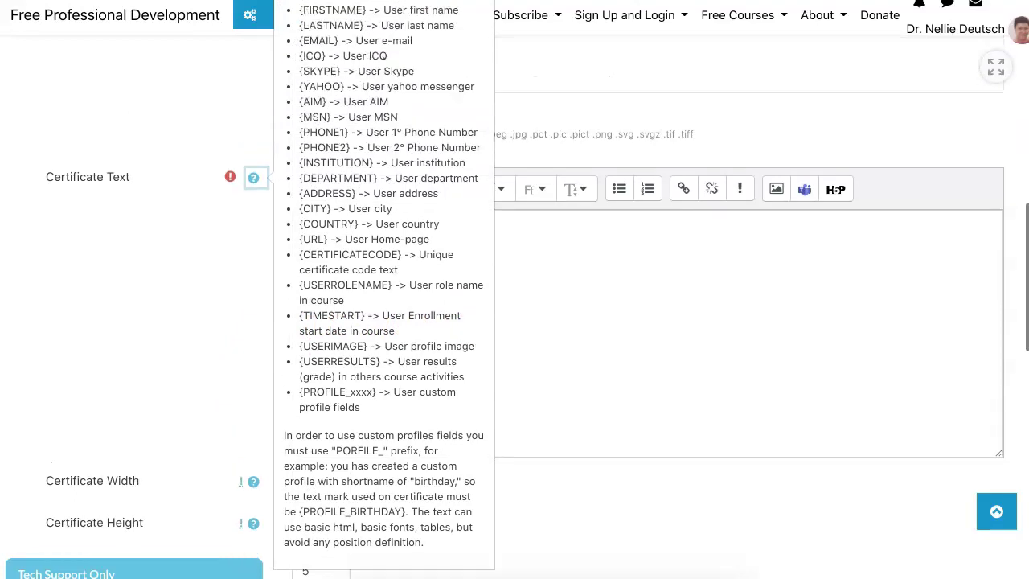
scroll(514, 305, "up", 2)
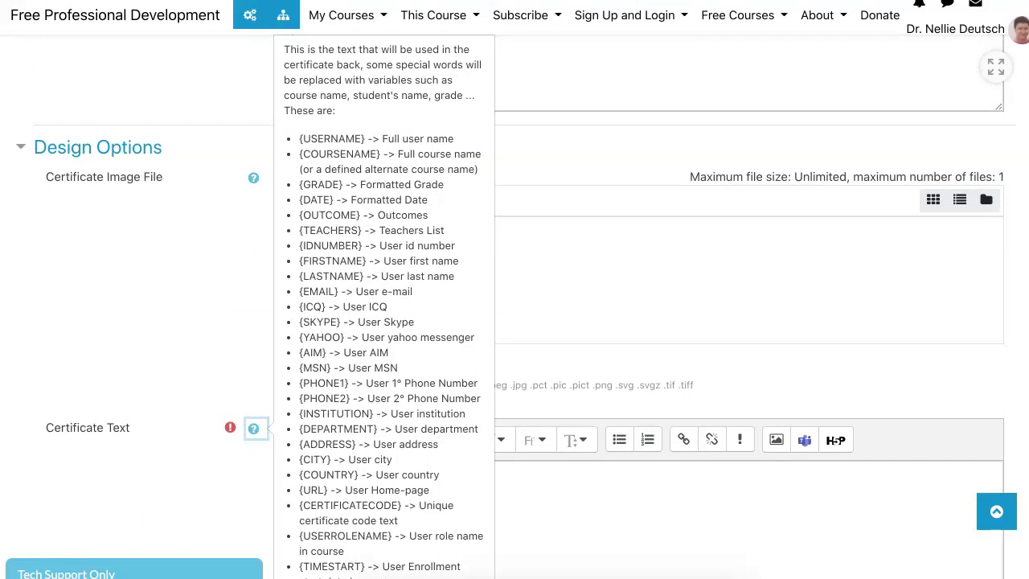
key("Escape")
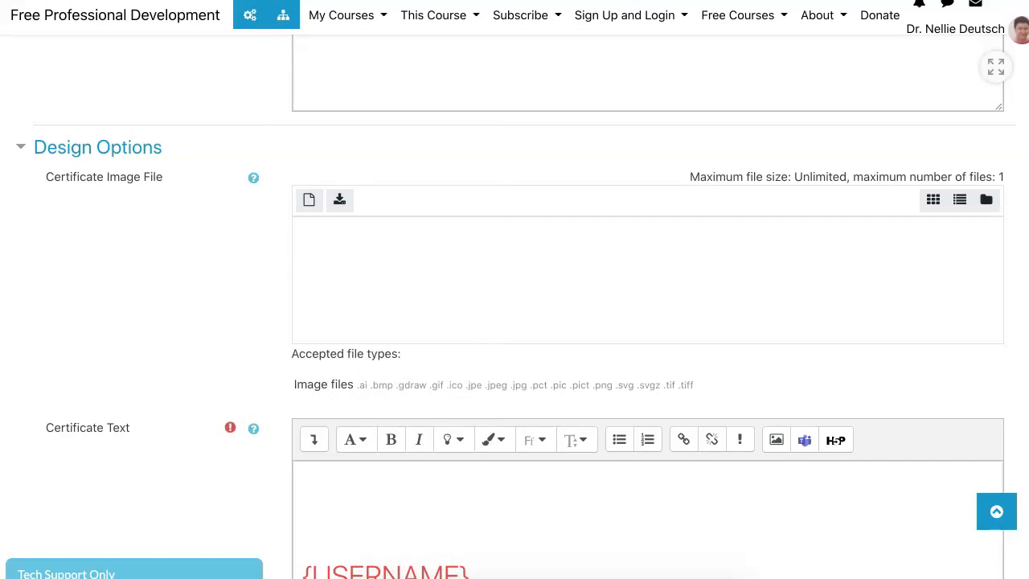
Step: Reopen the Certificate Text help, read the variable list down to the custom profile fields, and return to the text editor
left_click(253, 429)
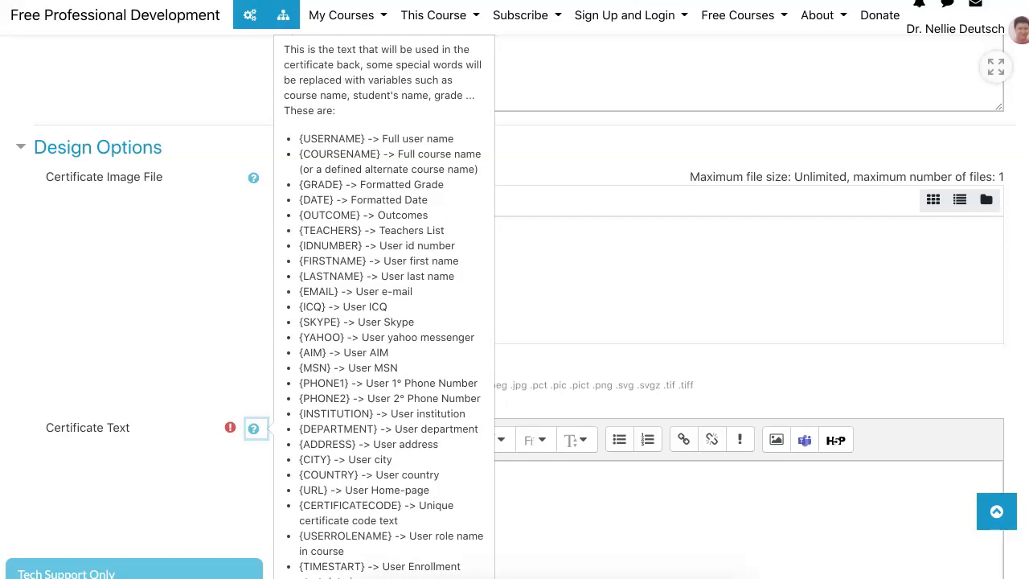
scroll(514, 322, "down", 3)
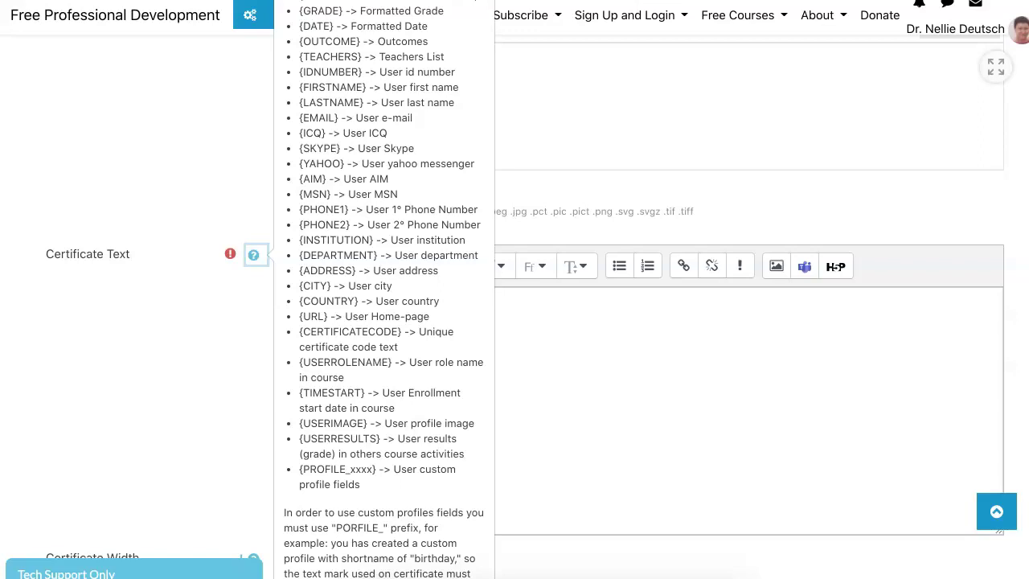
left_click(563, 363)
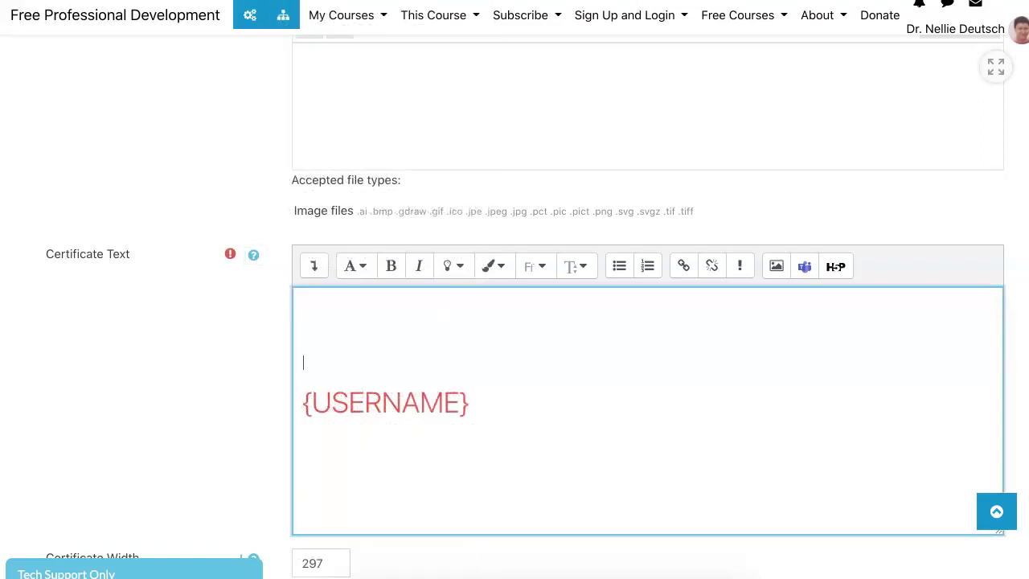
Step: Expand the Certificate Text editor's toolbar and display the HTML source of the {USERNAME} text
scroll(515, 322, "down", 4)
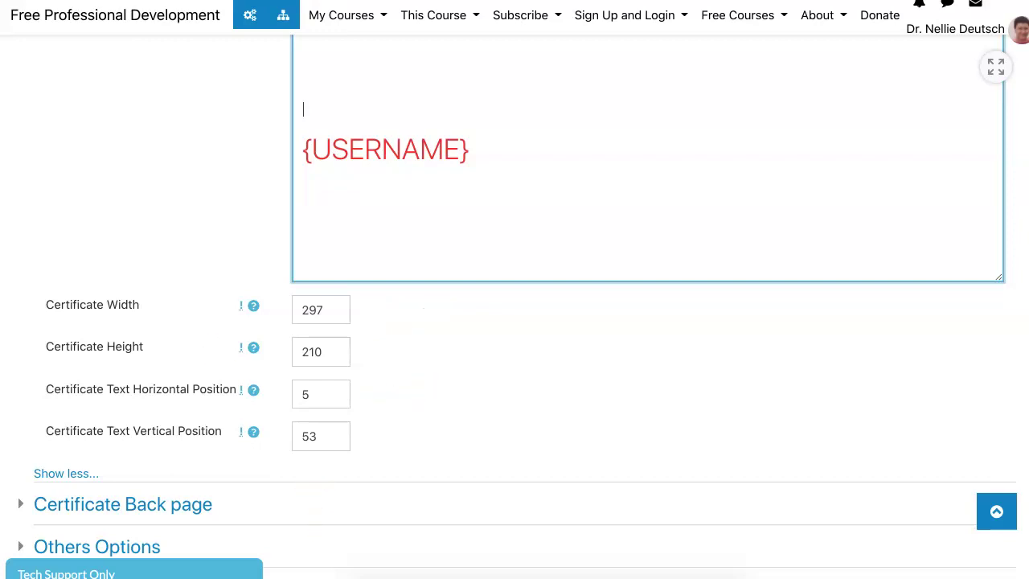
scroll(647, 306, "up", 3)
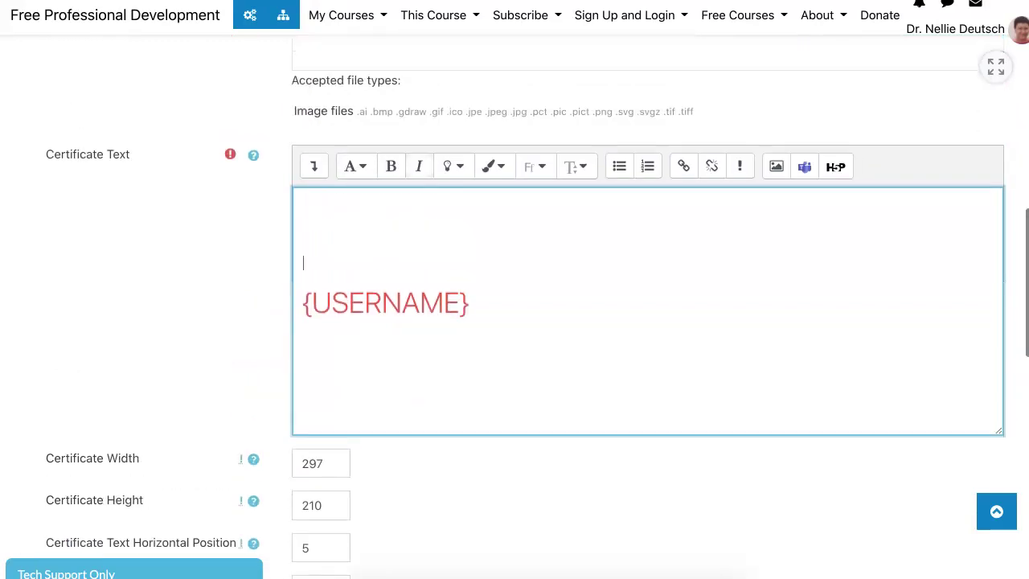
left_click(313, 166)
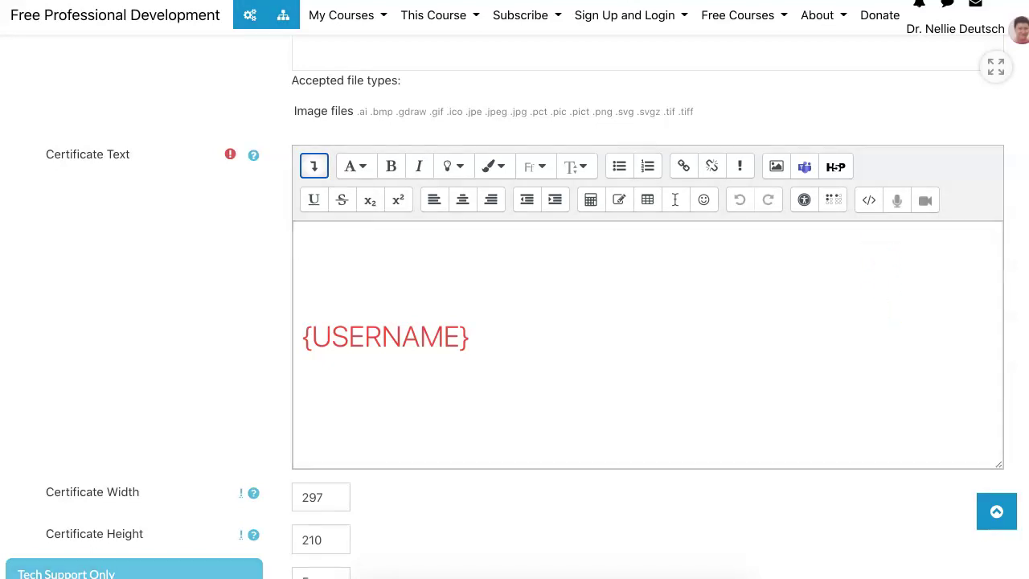
left_click(868, 199)
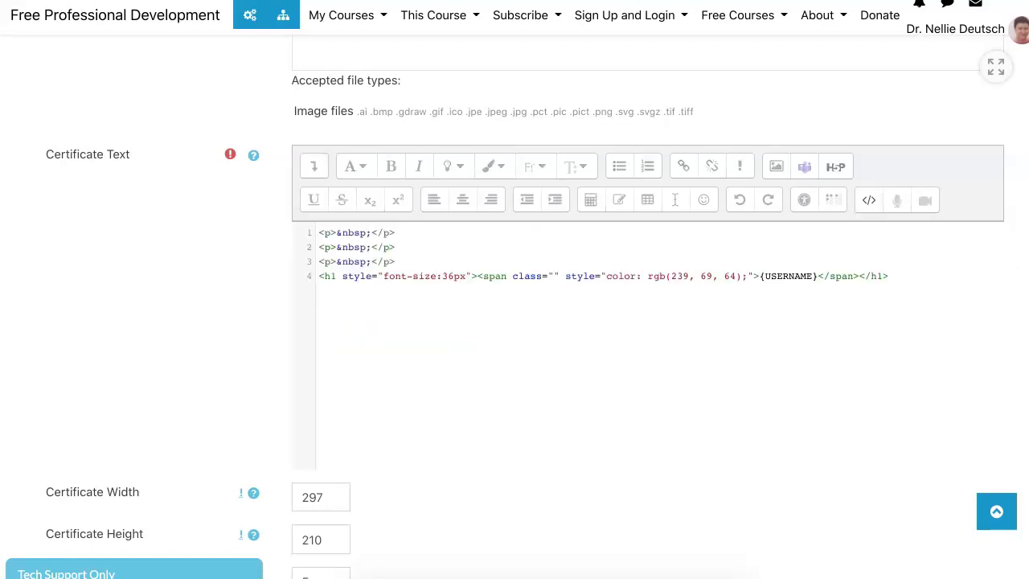
Step: Select the entire HTML source of the certificate text and look over the image, size and text position settings around it
left_click_drag(320, 232, 889, 276)
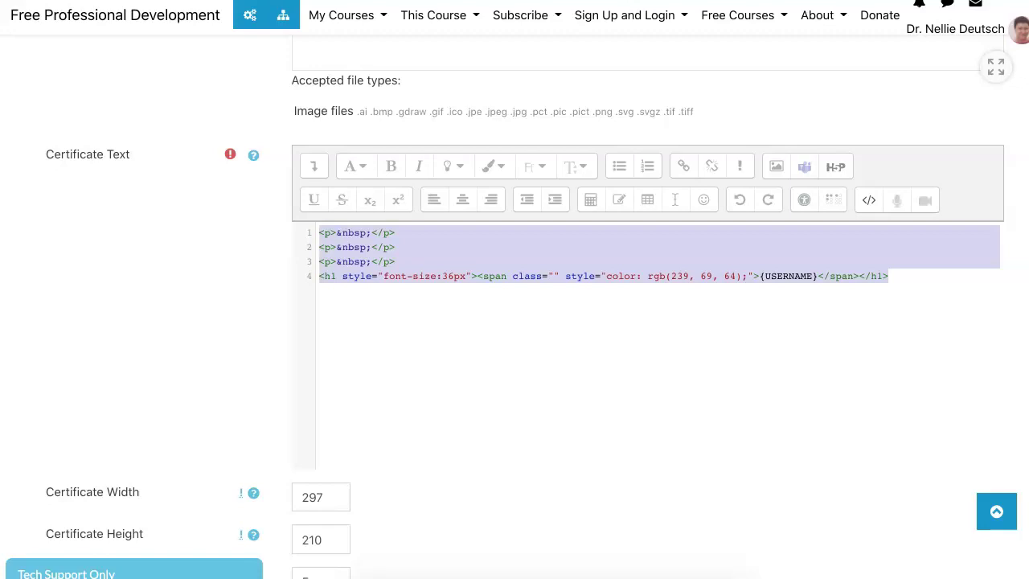
scroll(514, 322, "down", 3)
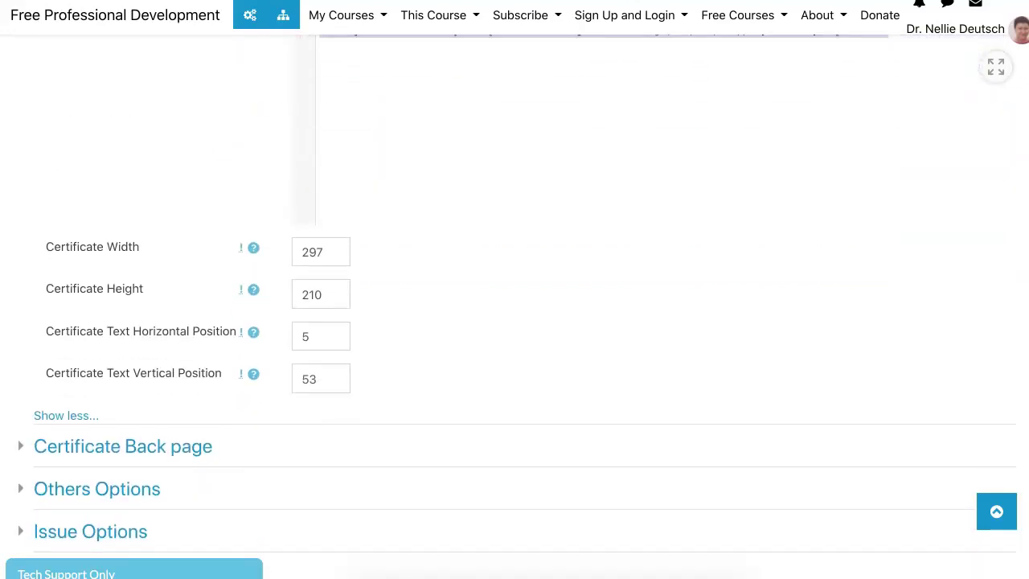
scroll(515, 322, "up", 6)
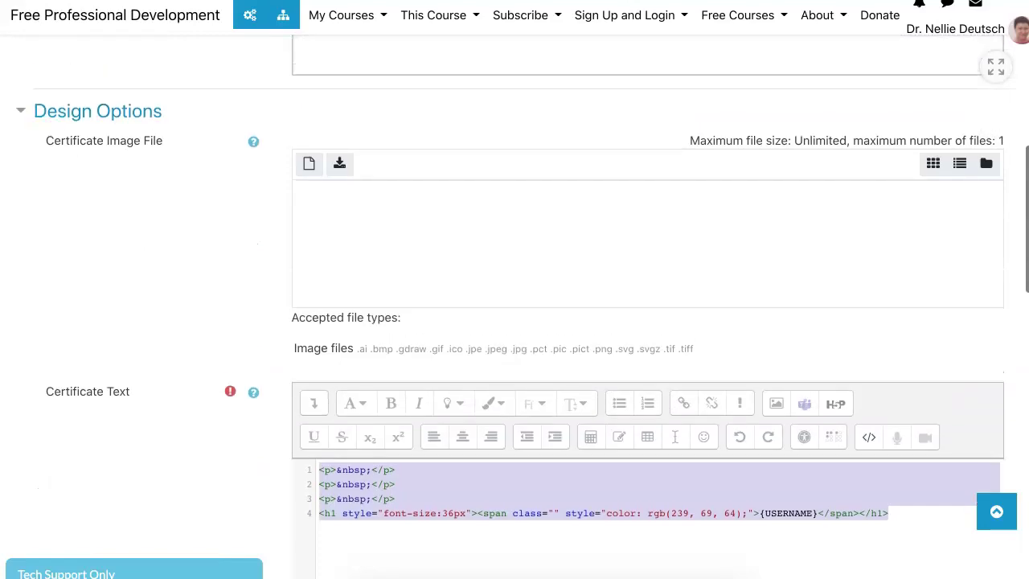
scroll(515, 322, "down", 10)
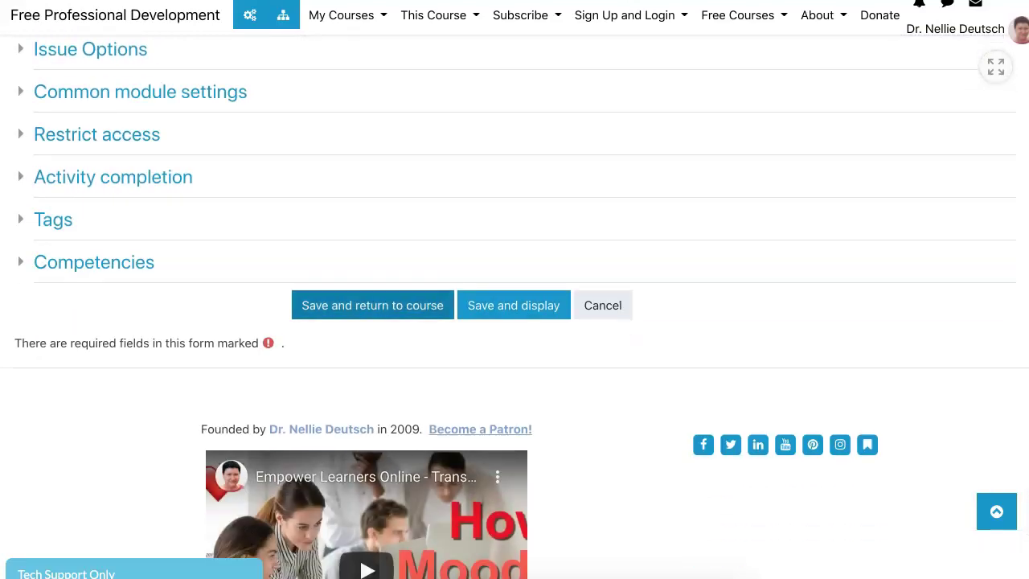
Step: Expand the Certificate Back page section and review its enable option and back image settings
scroll(515, 321, "up", 5)
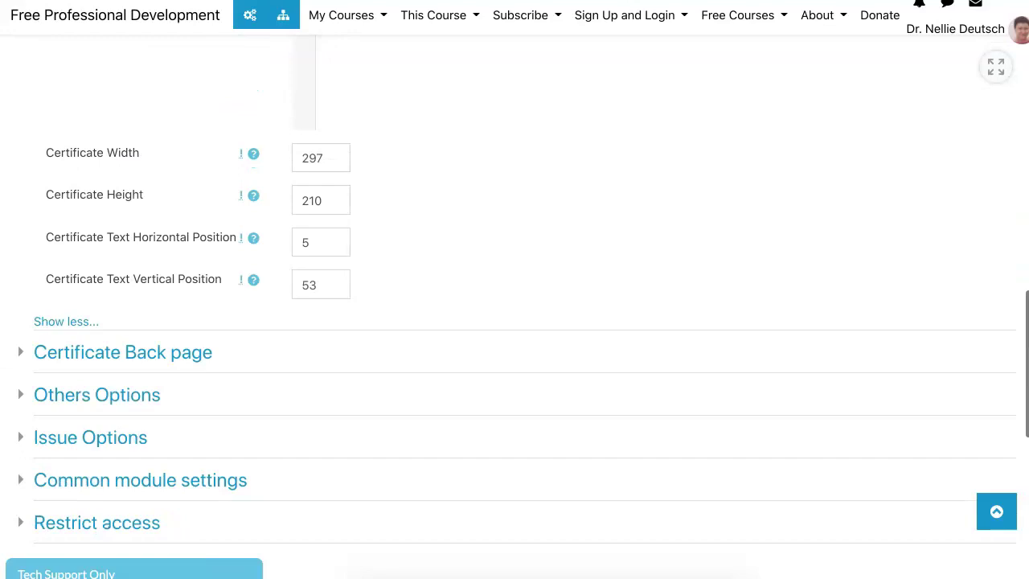
left_click(123, 352)
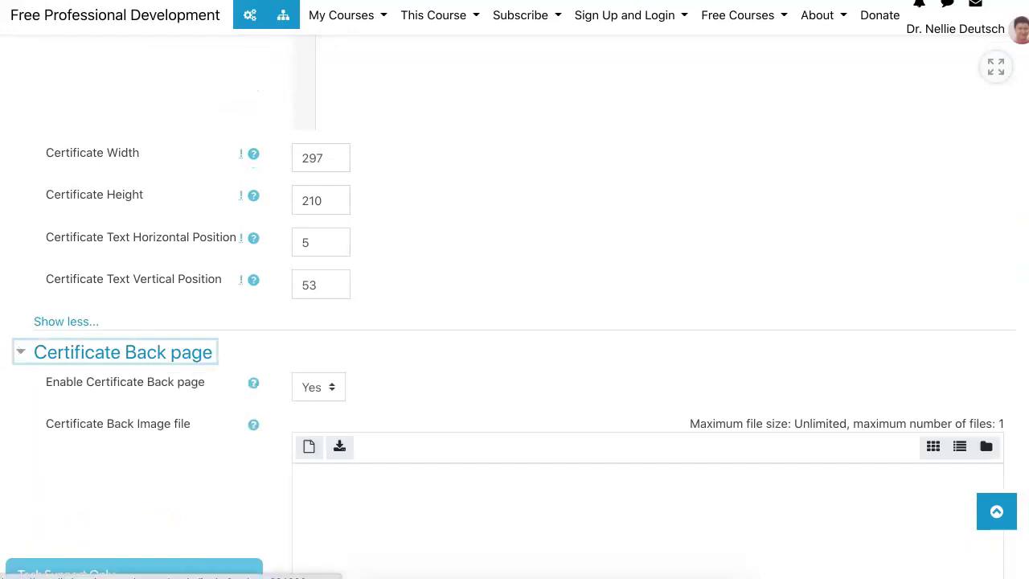
scroll(123, 353, "down", 3)
scroll(514, 321, "down", 4)
scroll(514, 322, "up", 11)
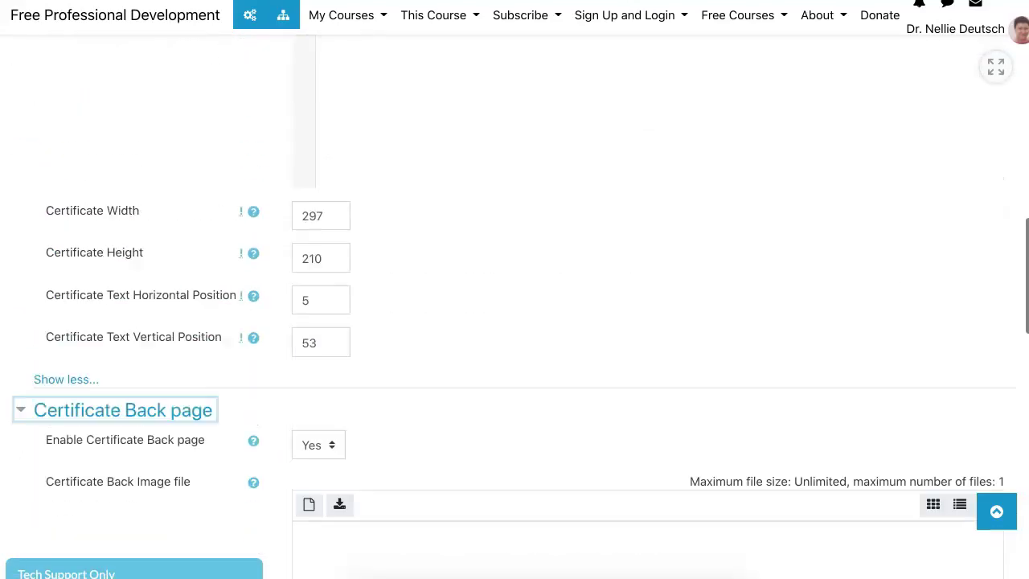
scroll(515, 321, "up", 12)
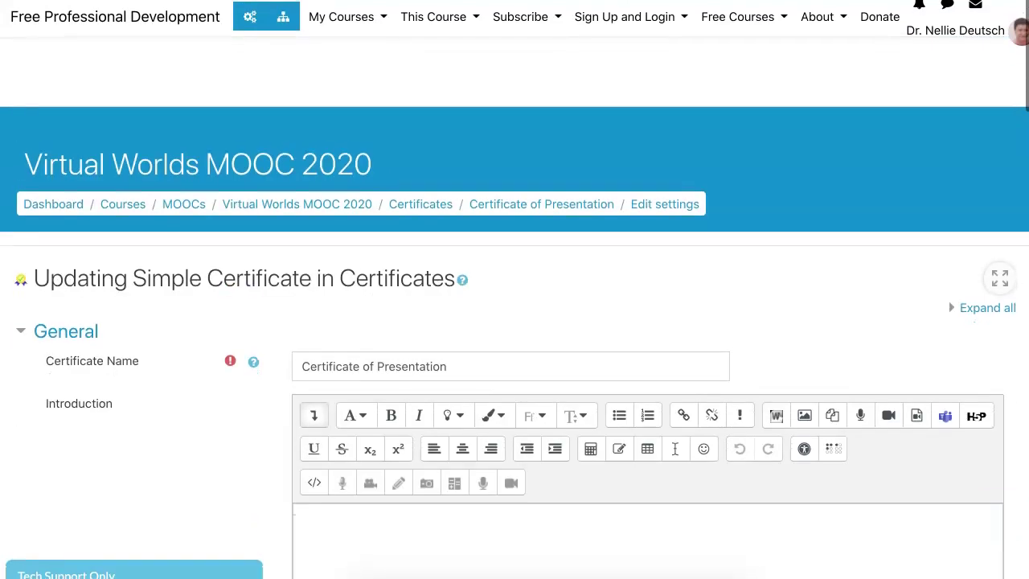
Step: Leave the settings form for the Certificate of Presentation page and get a test certificate
left_click(541, 203)
key("Return")
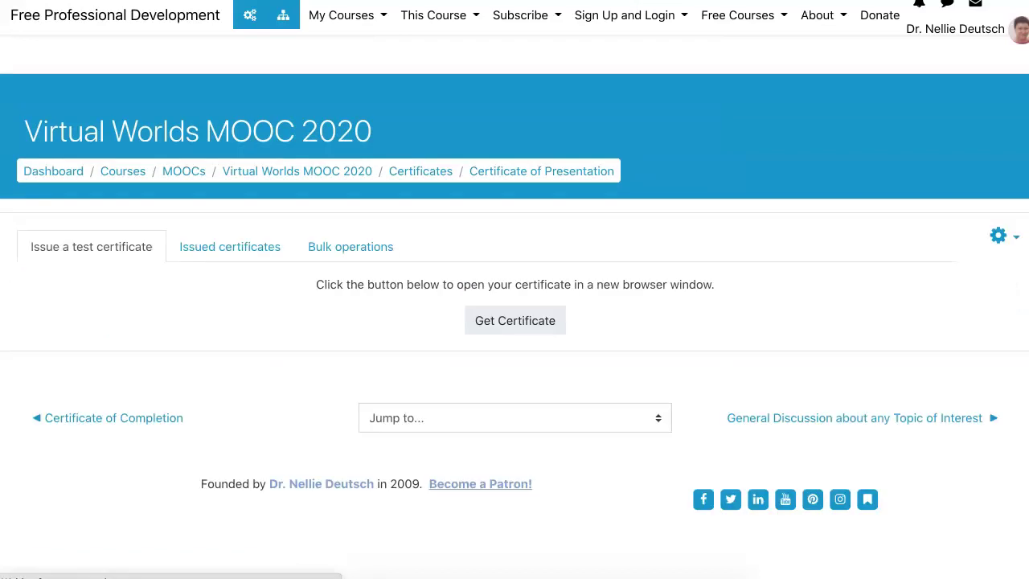
scroll(514, 311, "down", 1)
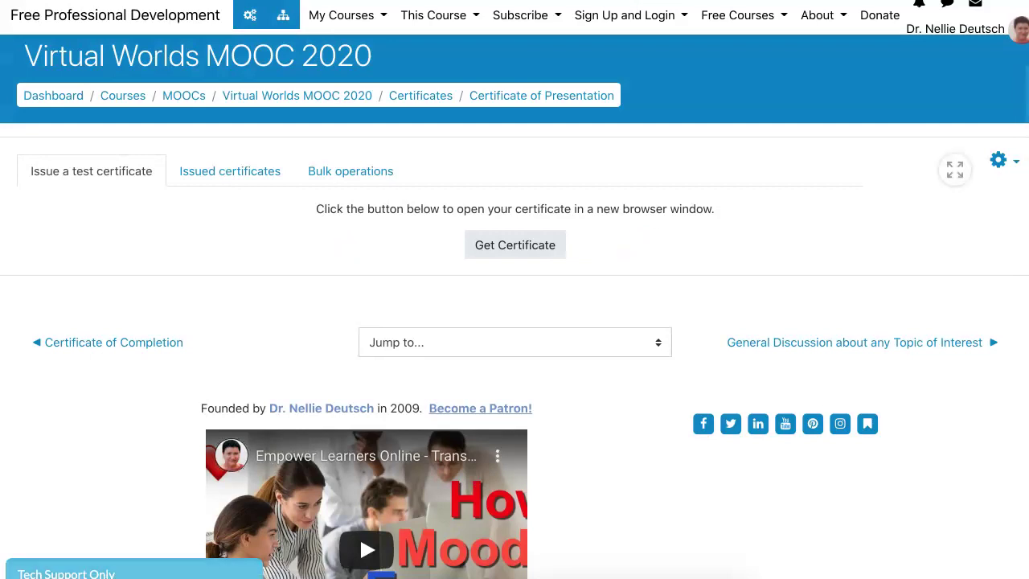
left_click(514, 245)
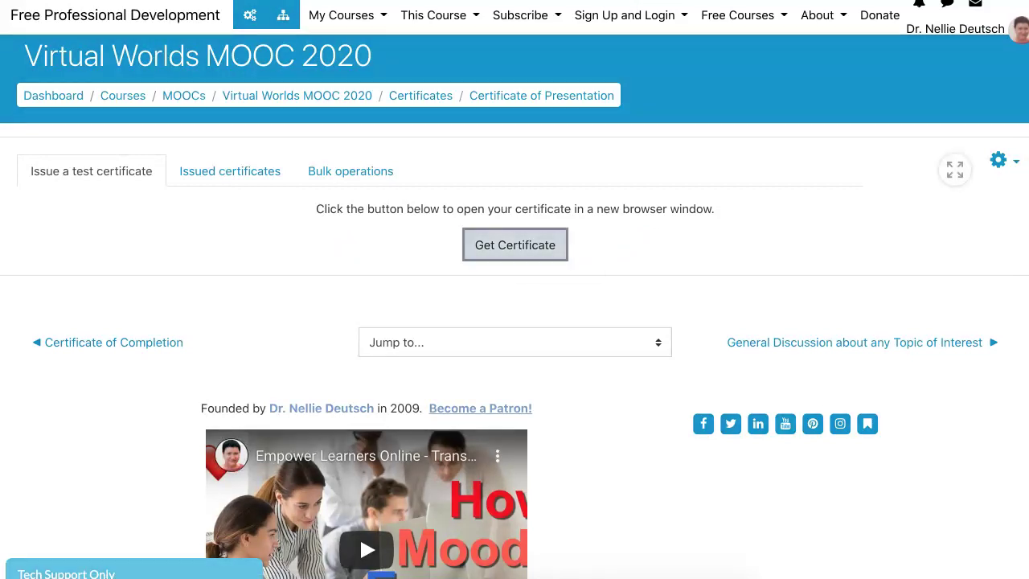